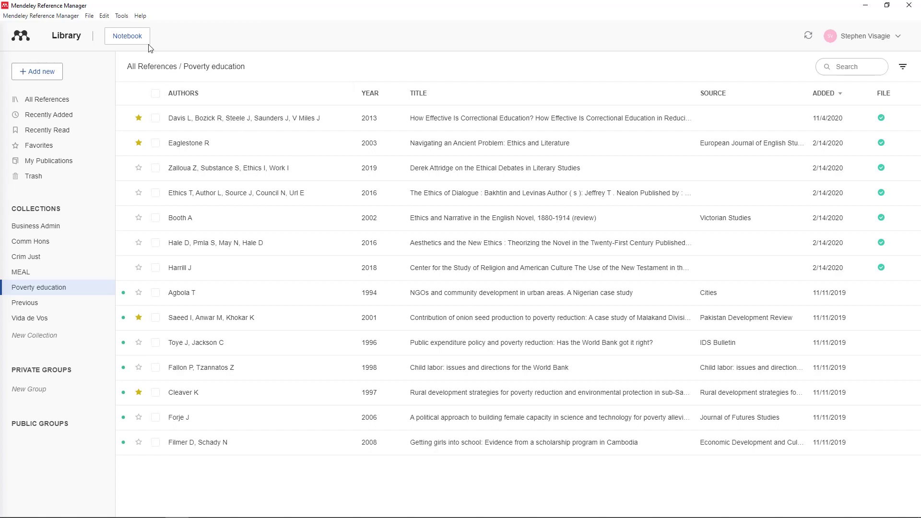
Bring the Lorem Ipsum document to the front in Word with its References tools showing.
{"action": "left_click", "coordinate": [123, 16]}
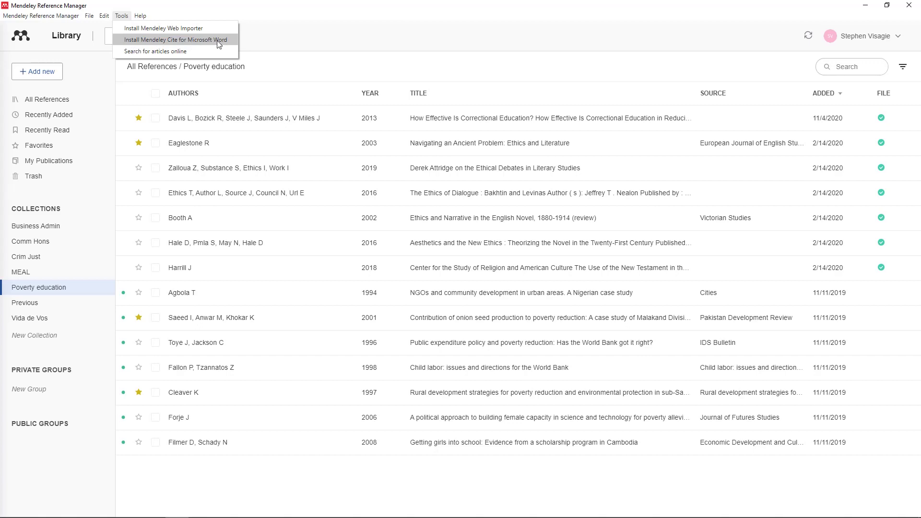
{"action": "left_click", "coordinate": [290, 53]}
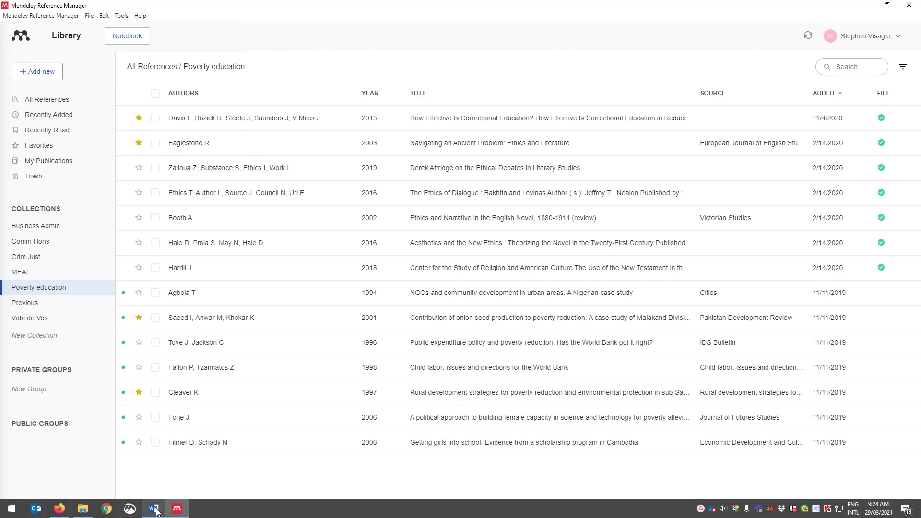
{"action": "left_click", "coordinate": [154, 509]}
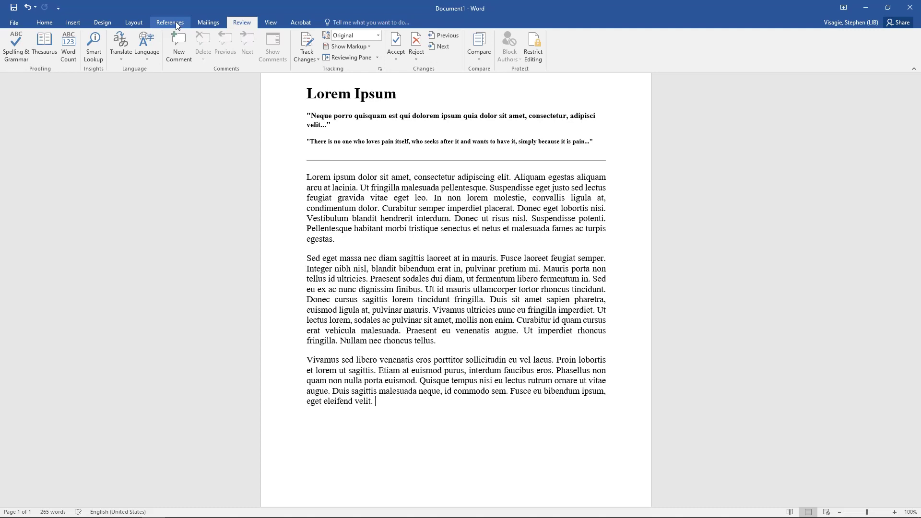
{"action": "left_click", "coordinate": [176, 21]}
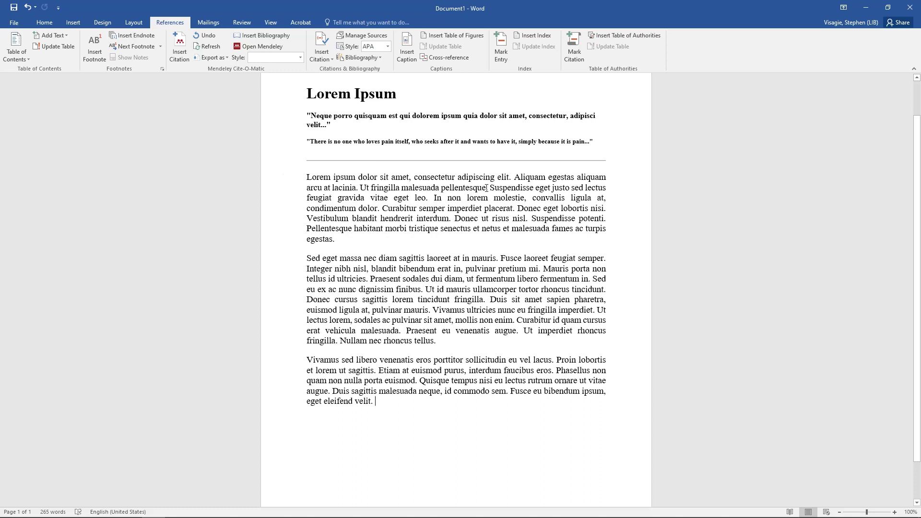
Start a Mendeley citation after "pellentesque" and switch to the Mendeley library.
{"action": "left_click", "coordinate": [486, 188]}
{"action": "left_click", "coordinate": [183, 46]}
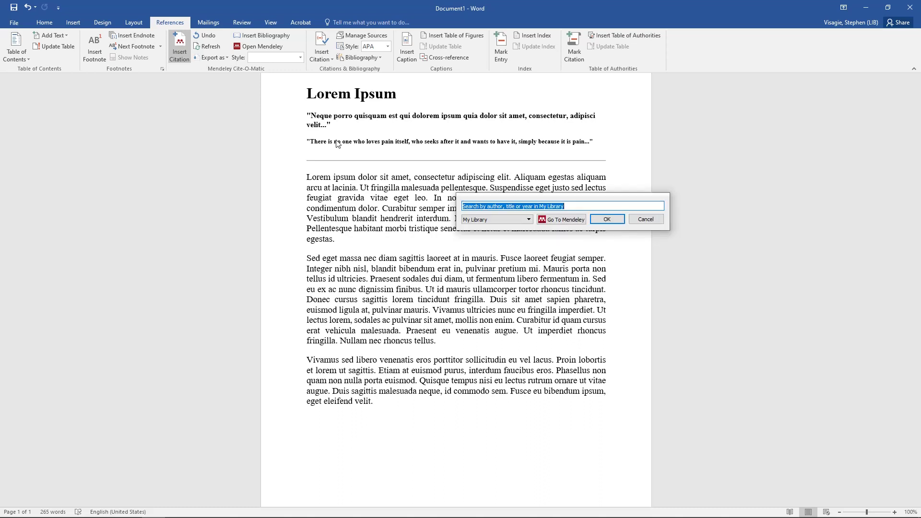
{"action": "left_click", "coordinate": [580, 221]}
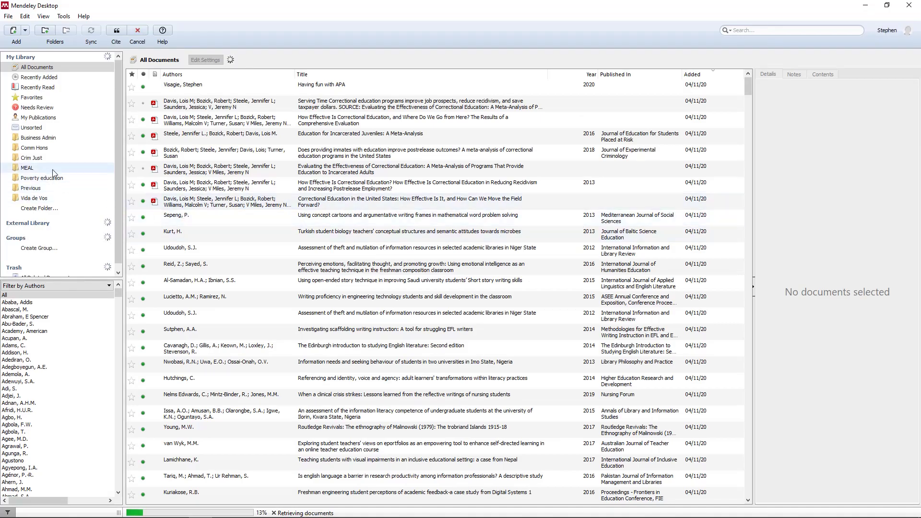
Select the Toye & Jackson 1996 paper in the Poverty education collection.
{"action": "left_click", "coordinate": [43, 178]}
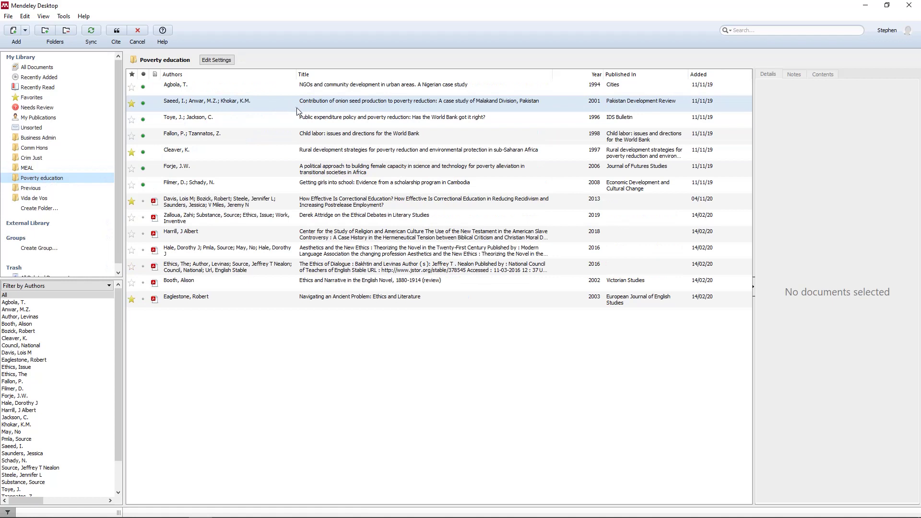
{"action": "left_click", "coordinate": [348, 120]}
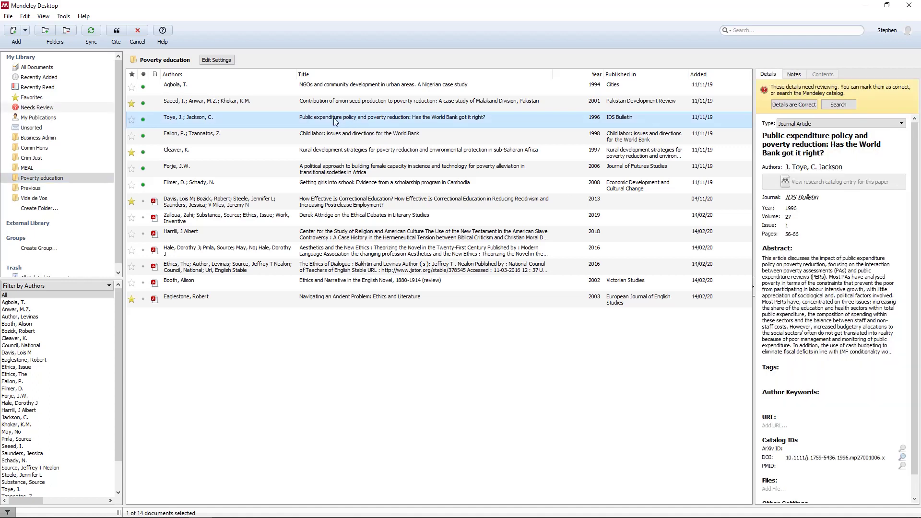
Insert the (Toye & Jackson, 1996) citation into the document.
{"action": "left_click", "coordinate": [117, 31]}
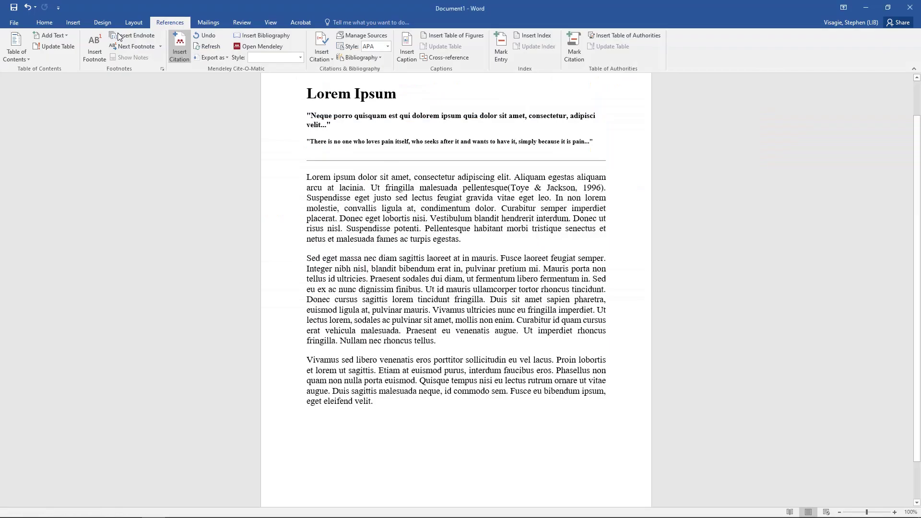
{"action": "left_click", "coordinate": [510, 188]}
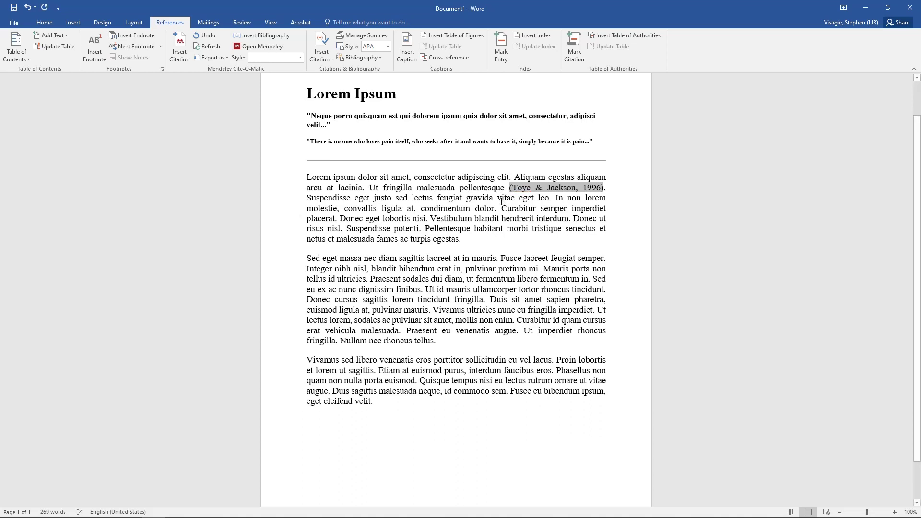
{"action": "left_click", "coordinate": [533, 212]}
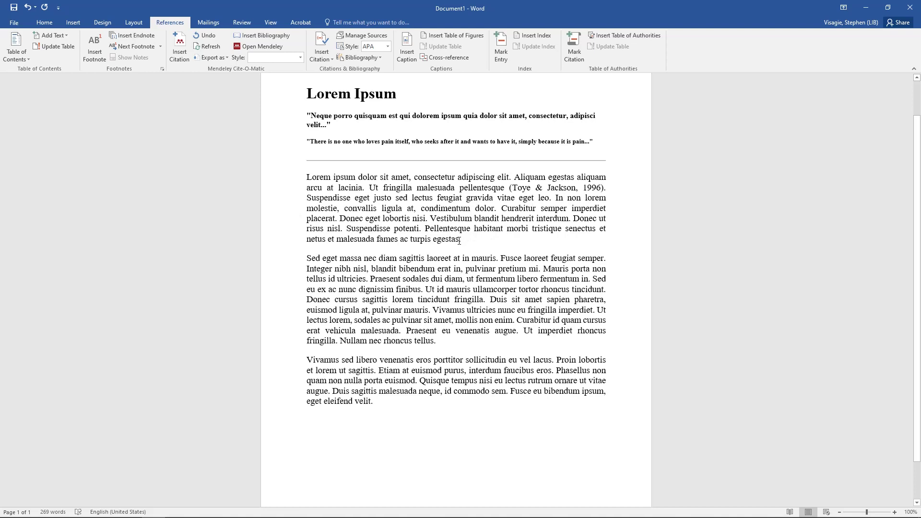
Cite Filmer & Schady (2008) from Mendeley right after "egestas".
{"action": "left_click", "coordinate": [460, 242]}
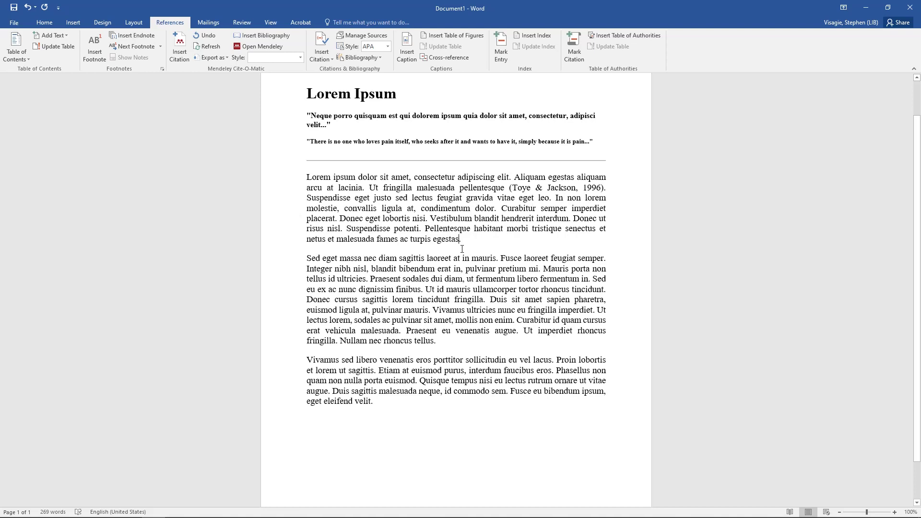
{"action": "left_click", "coordinate": [178, 46]}
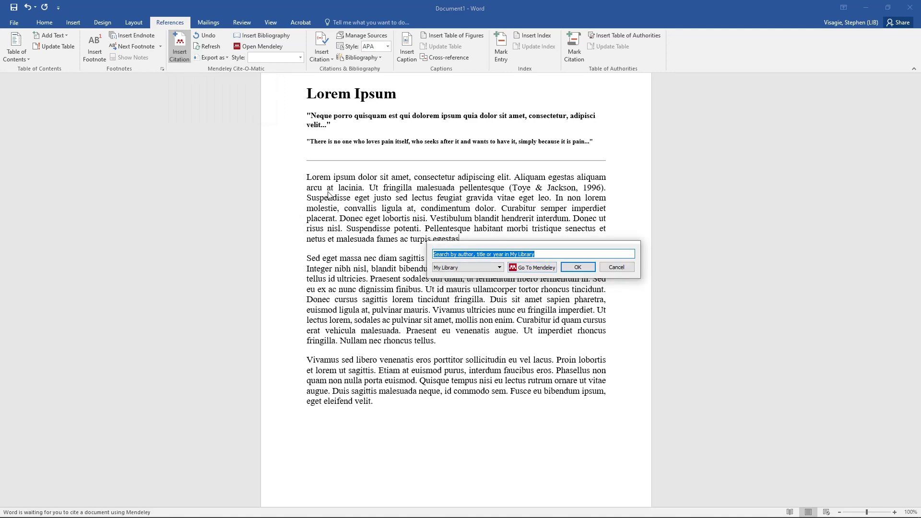
{"action": "left_click", "coordinate": [541, 268]}
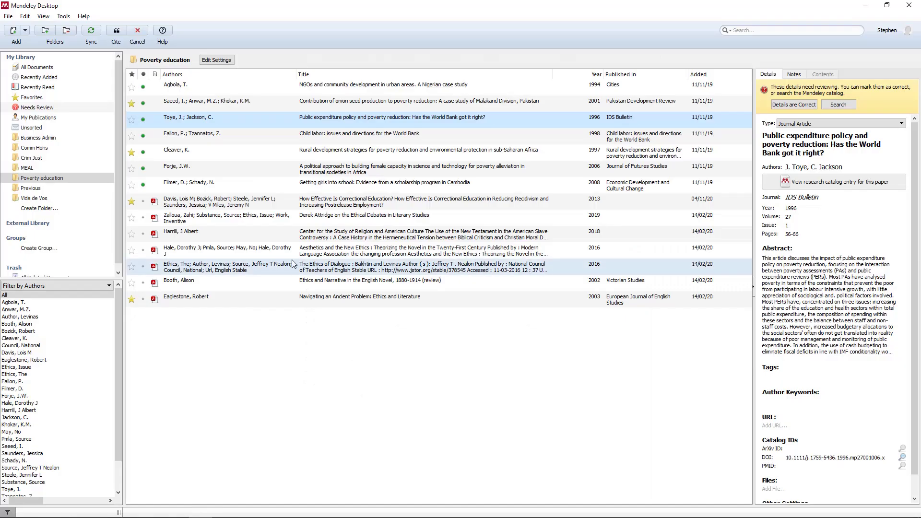
{"action": "left_click", "coordinate": [312, 187]}
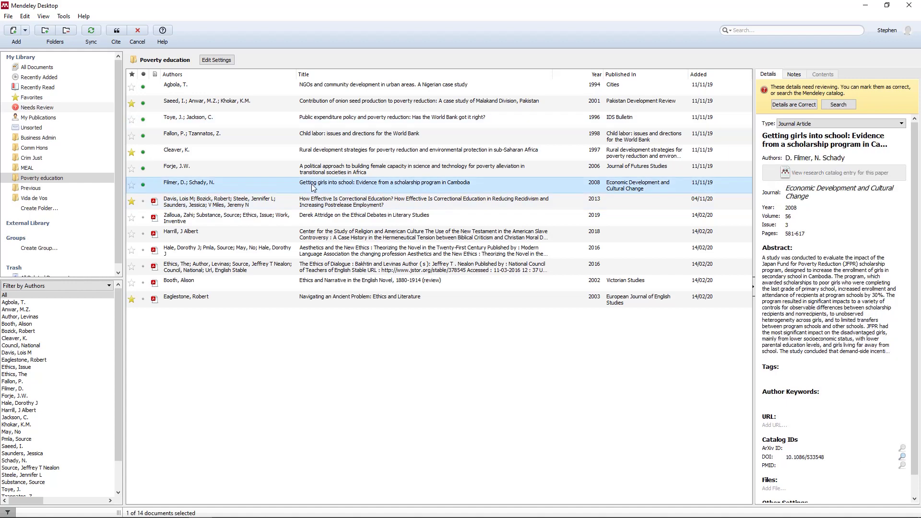
{"action": "left_click", "coordinate": [117, 31]}
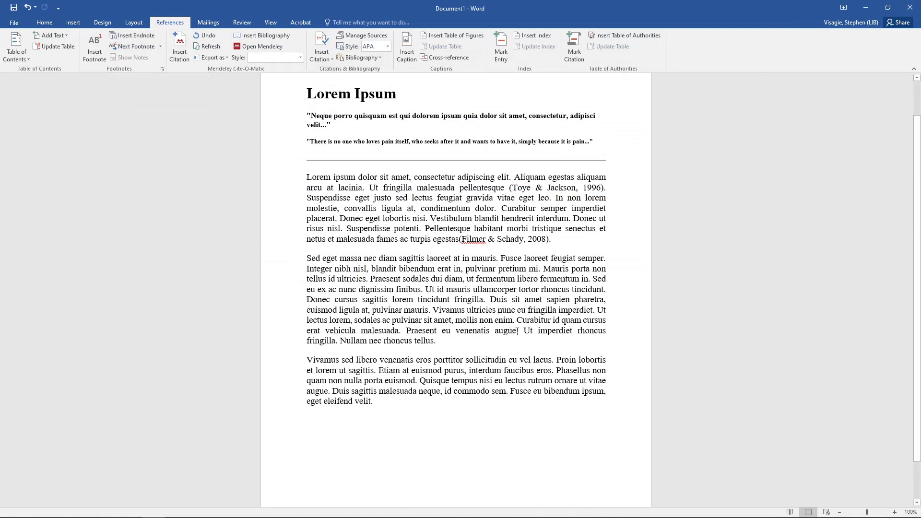
Cite the Cleaver 1997 book from Mendeley after "augue" in paragraph two.
{"action": "left_click", "coordinate": [516, 331]}
{"action": "left_click", "coordinate": [180, 56]}
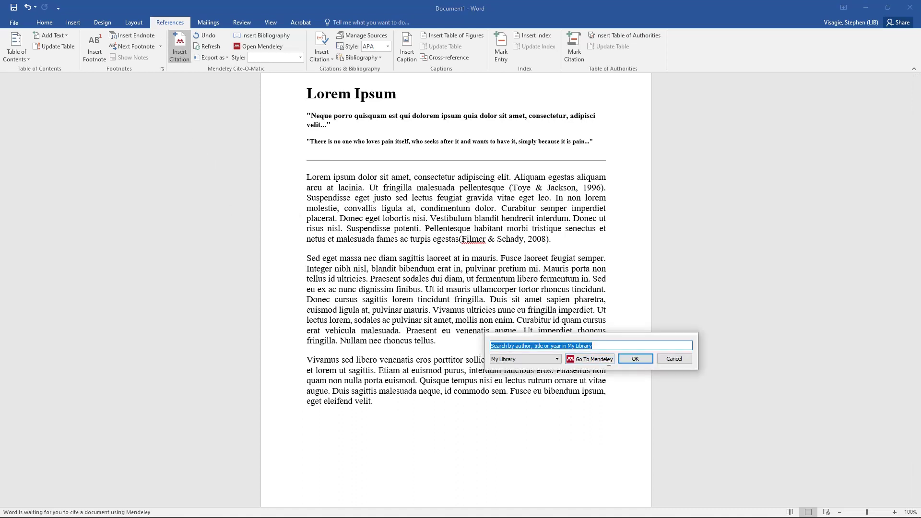
{"action": "left_click", "coordinate": [599, 362]}
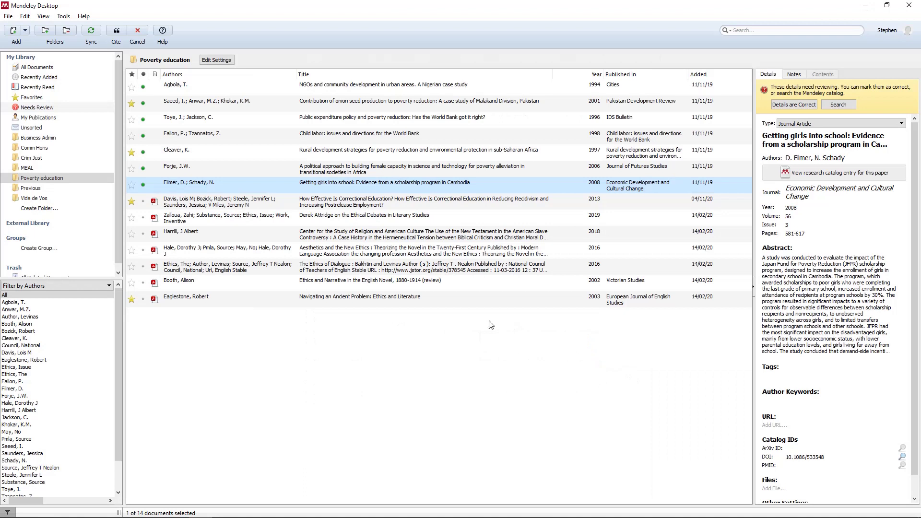
{"action": "left_click", "coordinate": [358, 155]}
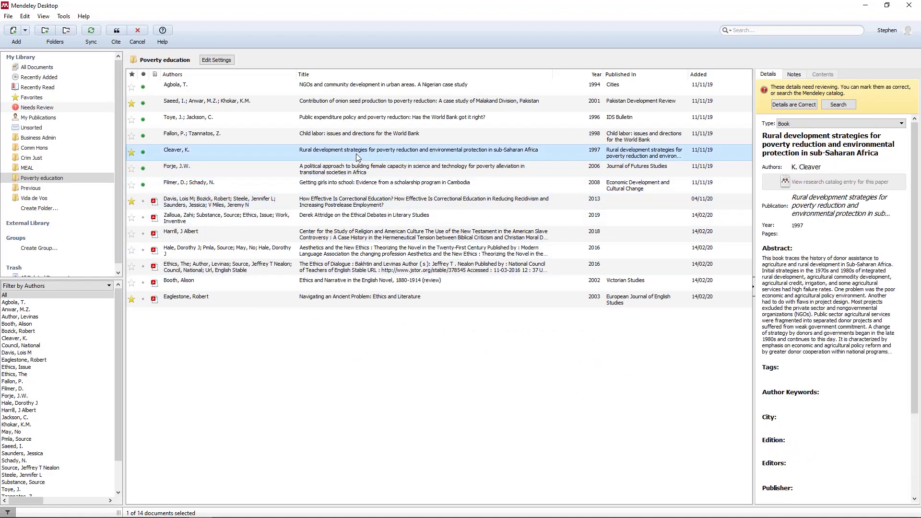
{"action": "left_click", "coordinate": [115, 32]}
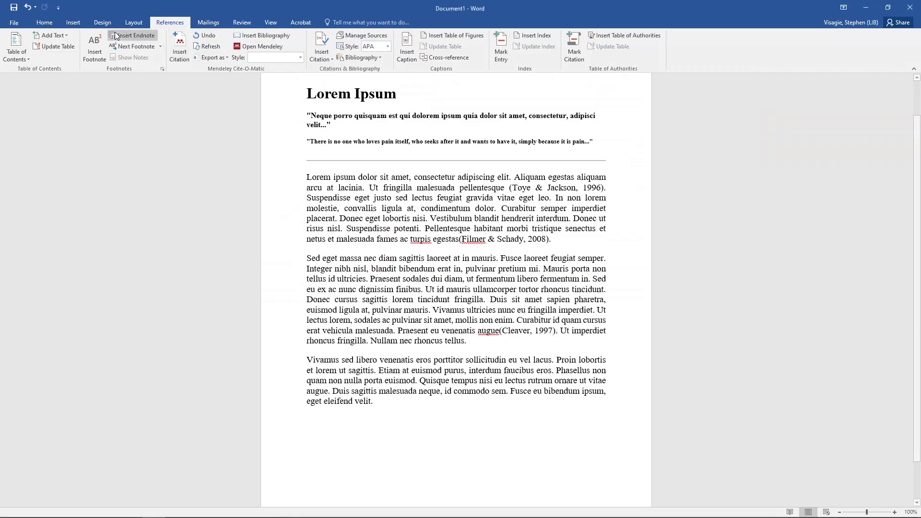
Add a space before the Cleaver and Filmer citations.
{"action": "left_click", "coordinate": [497, 330]}
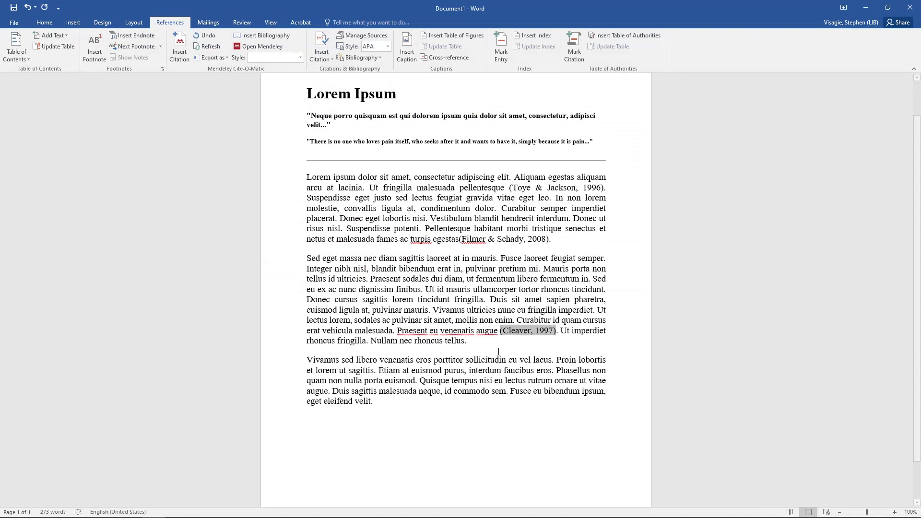
{"action": "left_click", "coordinate": [459, 239]}
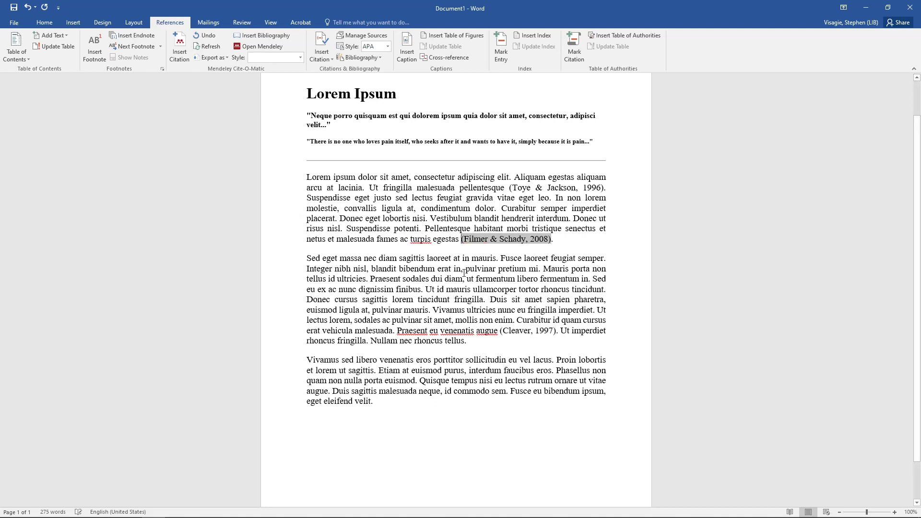
{"action": "left_click", "coordinate": [555, 242]}
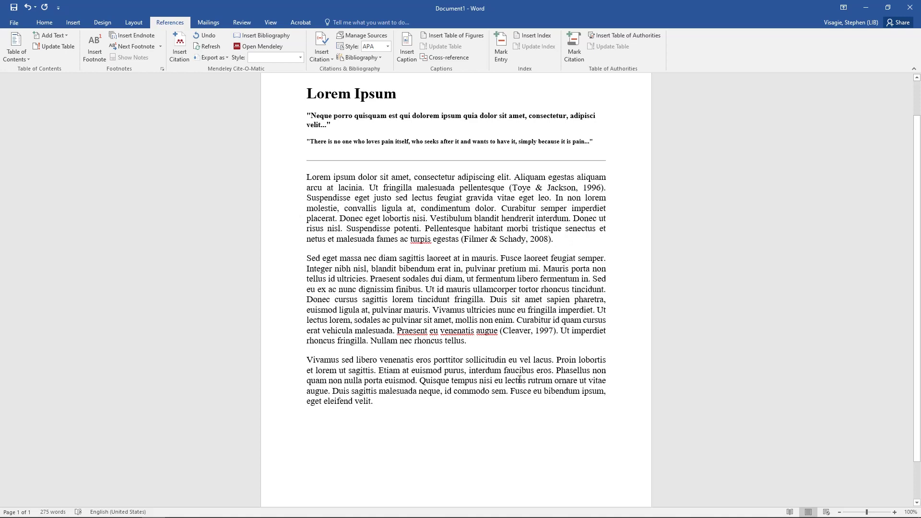
Add a page break, a "References" heading, and the generated APA bibliography below it.
{"action": "left_click", "coordinate": [447, 446]}
{"action": "key", "text": "ctrl+Return"}
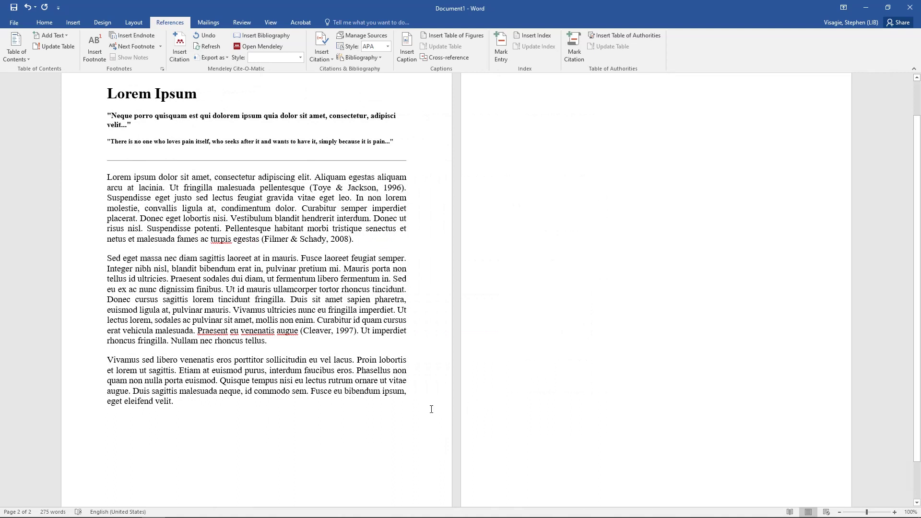
{"action": "type", "text": "References"}
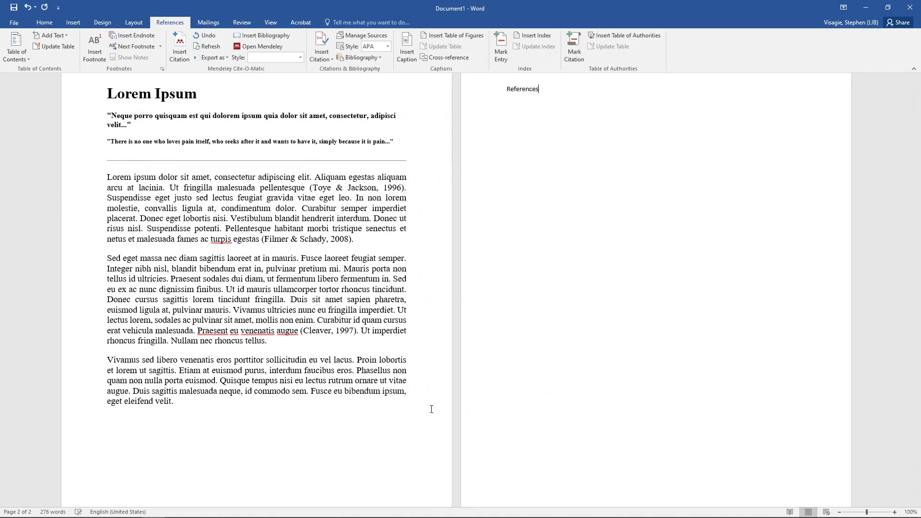
{"action": "key", "text": "Return"}
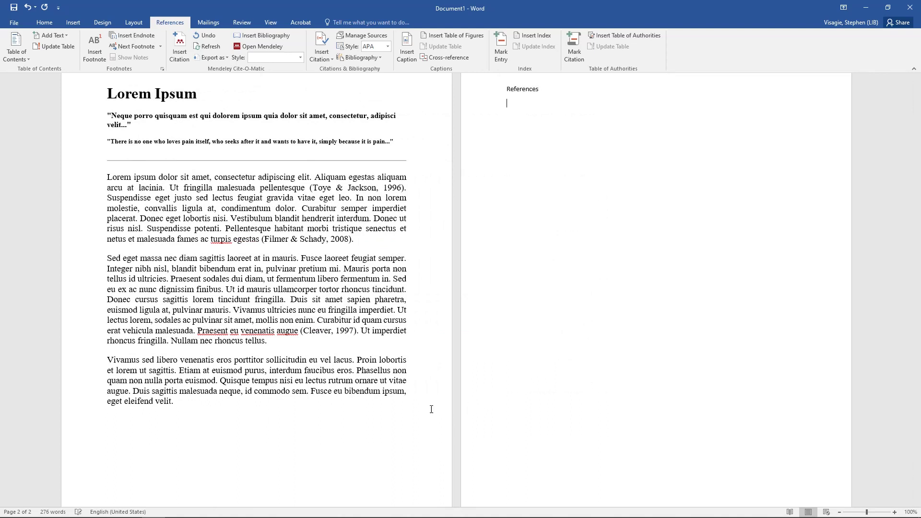
{"action": "left_click", "coordinate": [278, 36]}
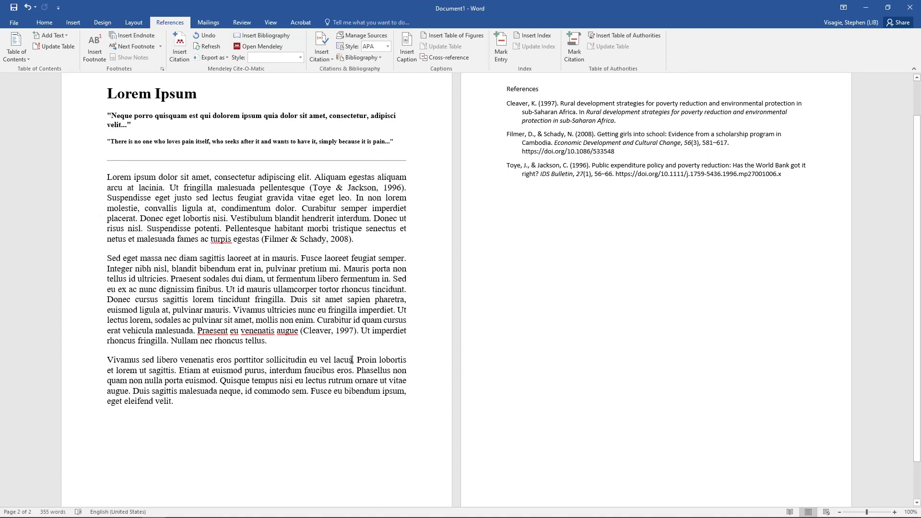
Insert the Fallon & Tzannatos 1998 child labor reference from Mendeley after "lacus".
{"action": "left_click", "coordinate": [179, 48]}
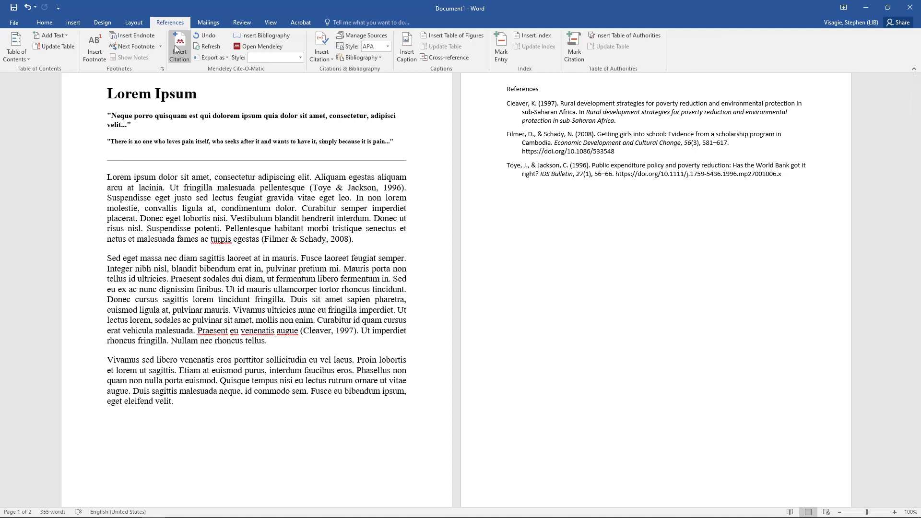
{"action": "left_click", "coordinate": [428, 389]}
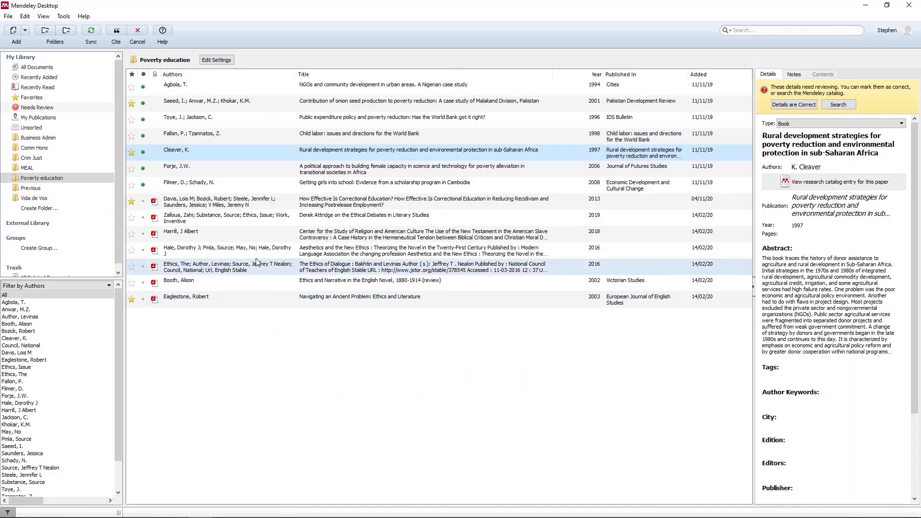
{"action": "left_click", "coordinate": [303, 134]}
{"action": "left_click", "coordinate": [117, 33]}
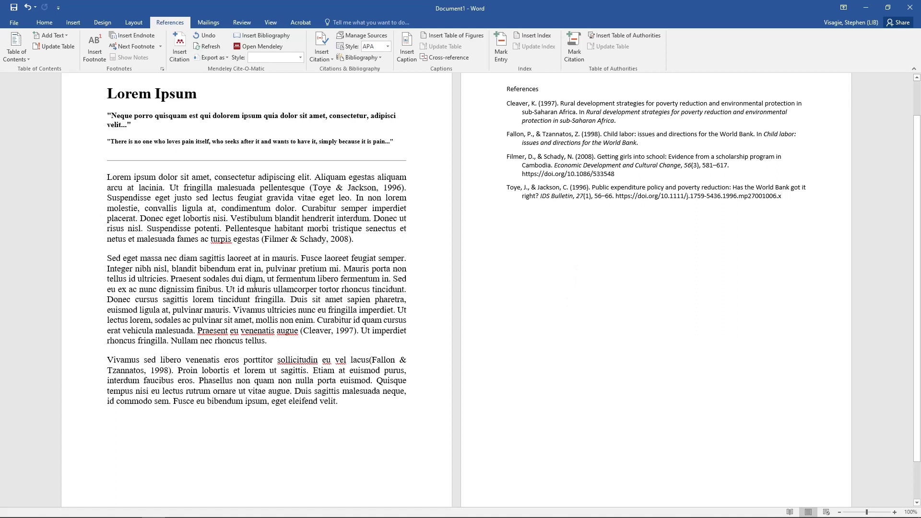
{"action": "left_click", "coordinate": [277, 239]}
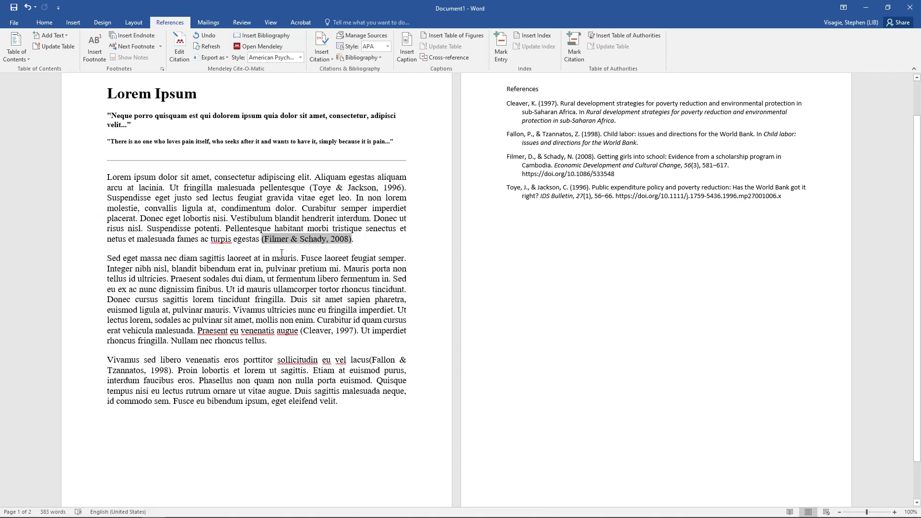
{"action": "left_click", "coordinate": [283, 238]}
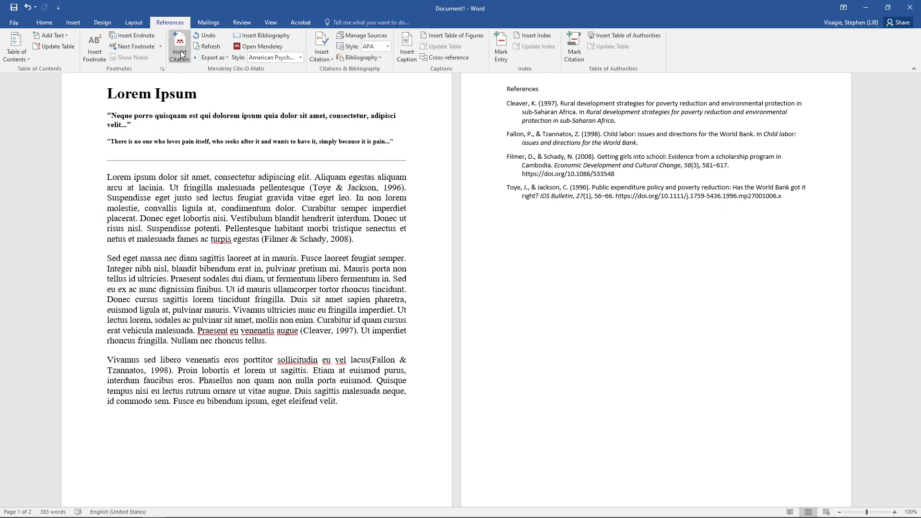
{"action": "left_click", "coordinate": [314, 239]}
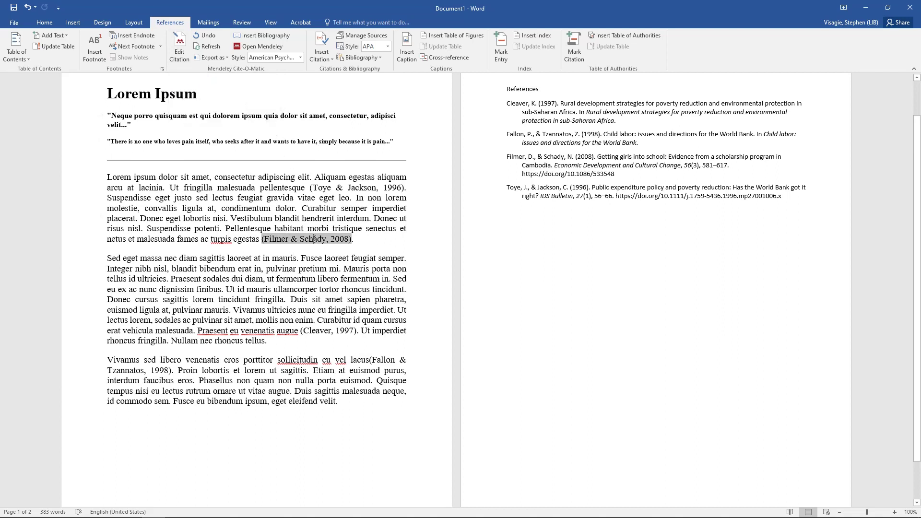
Give the Filmer & Schady citation page 35, reading (Filmer & Schady, 2008, p. 35).
{"action": "left_click", "coordinate": [178, 51]}
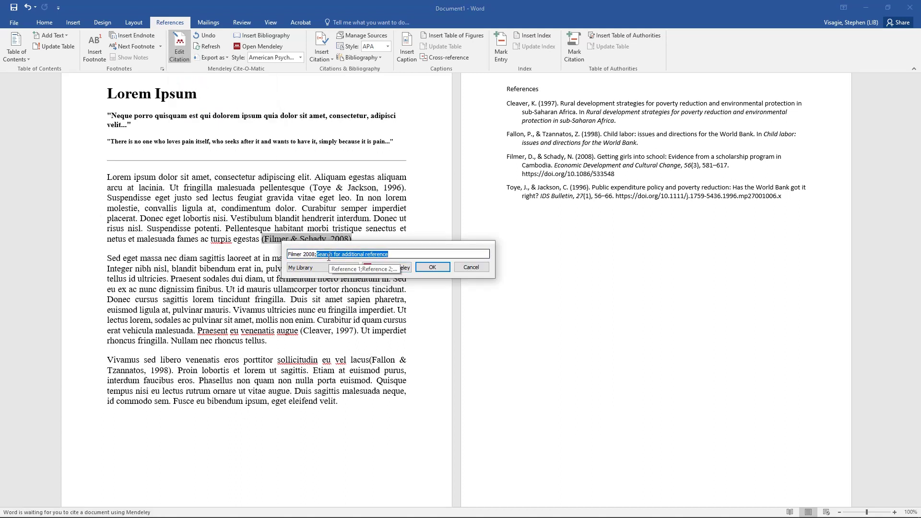
{"action": "left_click", "coordinate": [297, 254]}
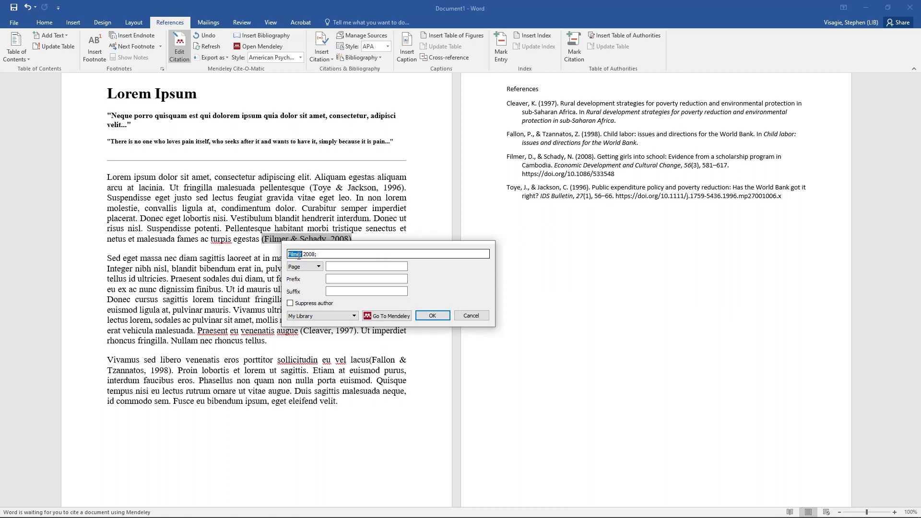
{"action": "left_click", "coordinate": [364, 266]}
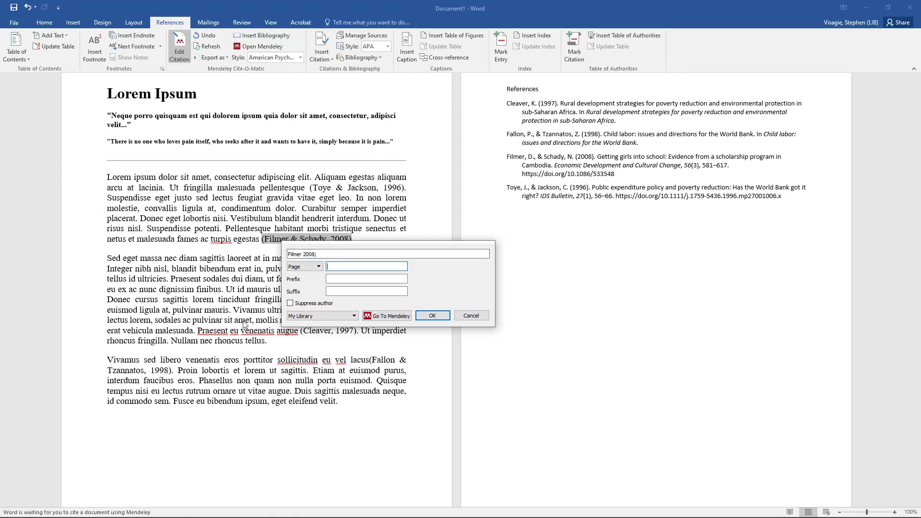
{"action": "type", "text": "35"}
{"action": "left_click", "coordinate": [429, 317]}
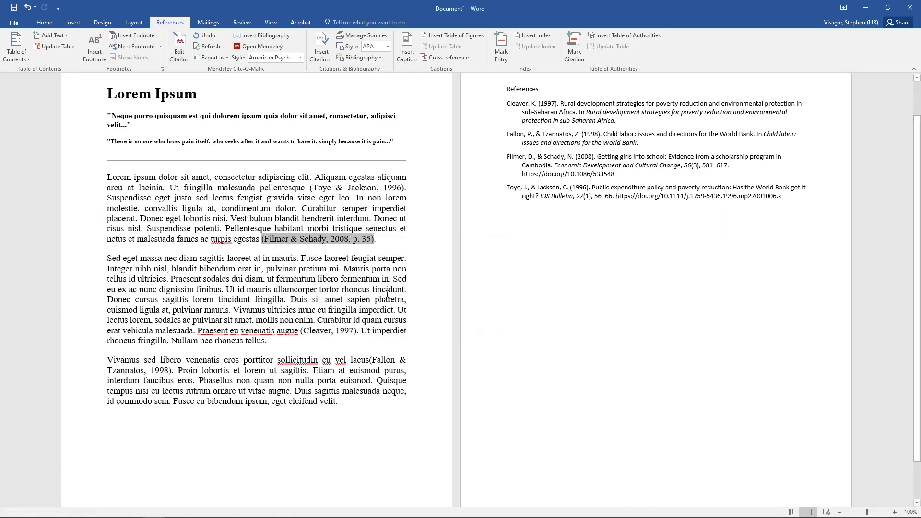
{"action": "left_click", "coordinate": [368, 238]}
Suppress the author in the Cleaver 1997 citation so it shows only (1997).
{"action": "left_click", "coordinate": [317, 331]}
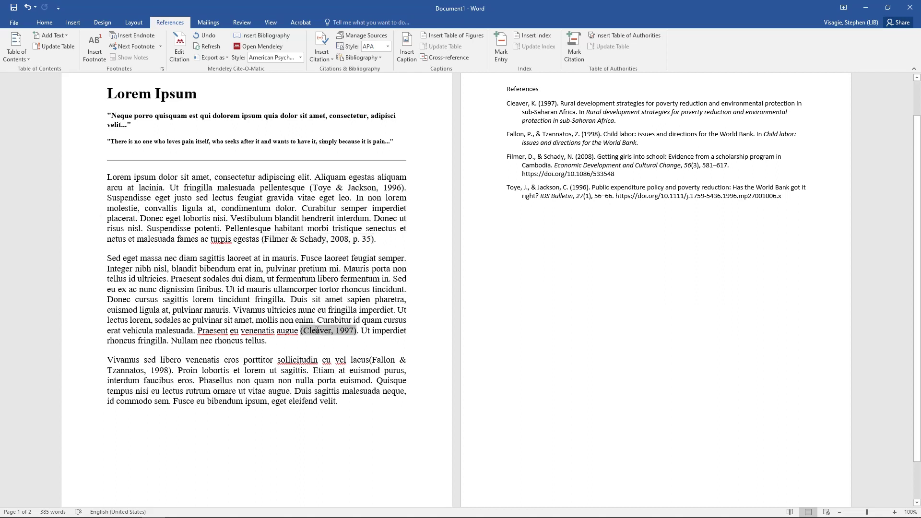
{"action": "left_click", "coordinate": [178, 48]}
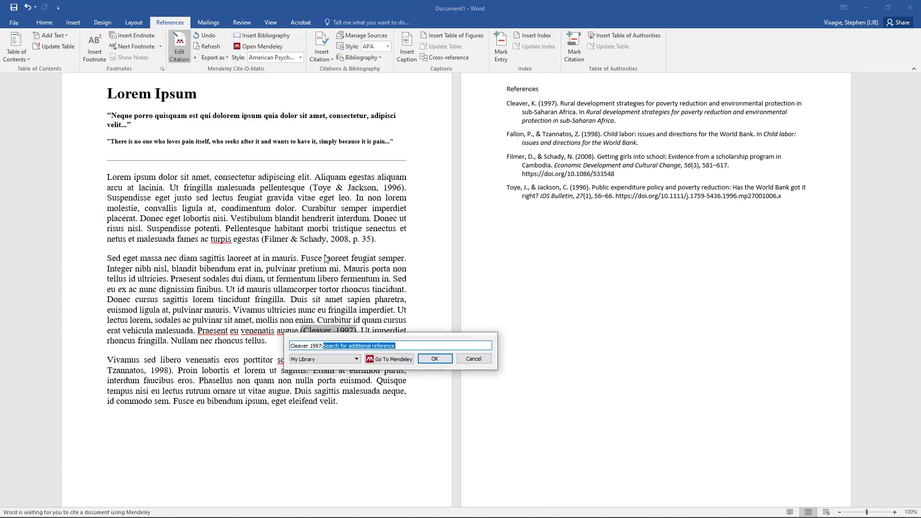
{"action": "left_click", "coordinate": [301, 345]}
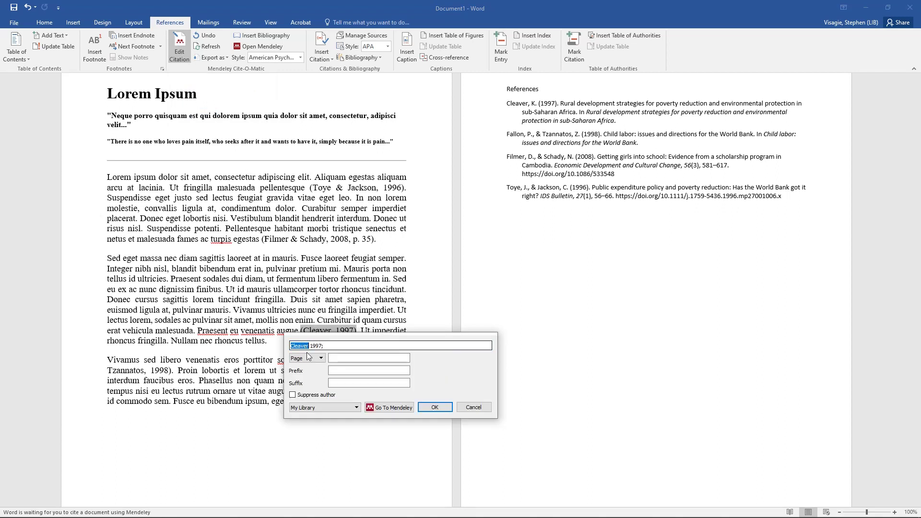
{"action": "left_click", "coordinate": [293, 395]}
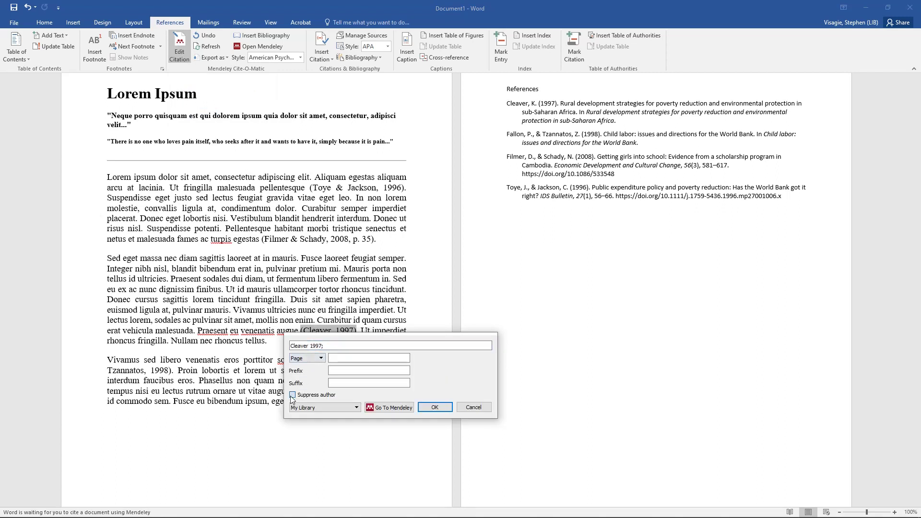
{"action": "left_click", "coordinate": [434, 407]}
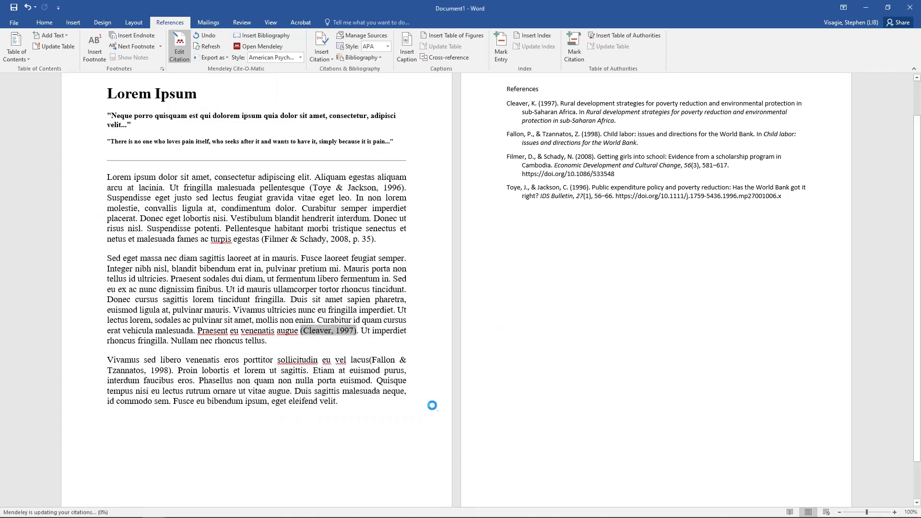
{"action": "left_click", "coordinate": [281, 345]}
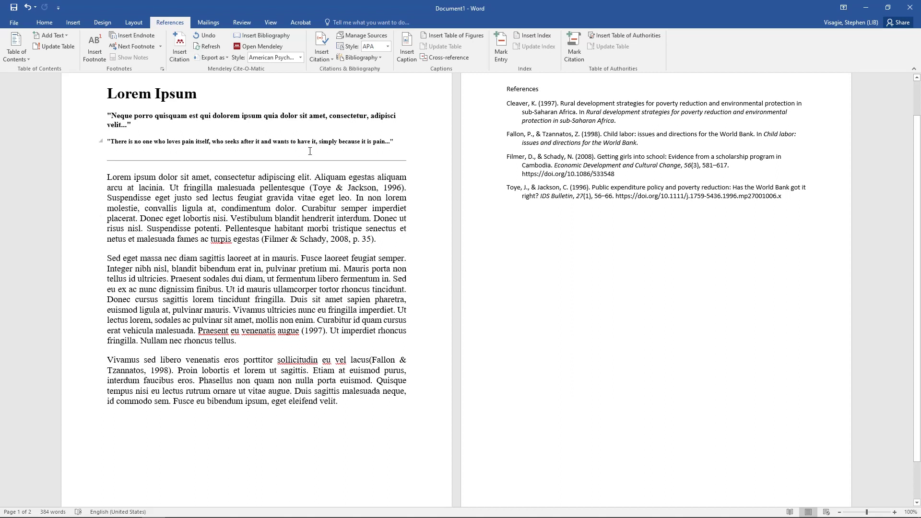
{"action": "left_click", "coordinate": [301, 58]}
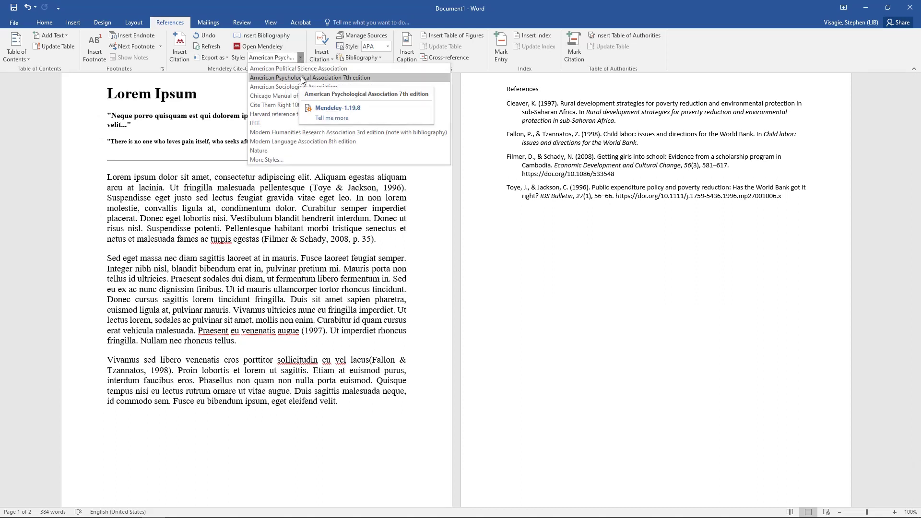
{"action": "left_click", "coordinate": [342, 78]}
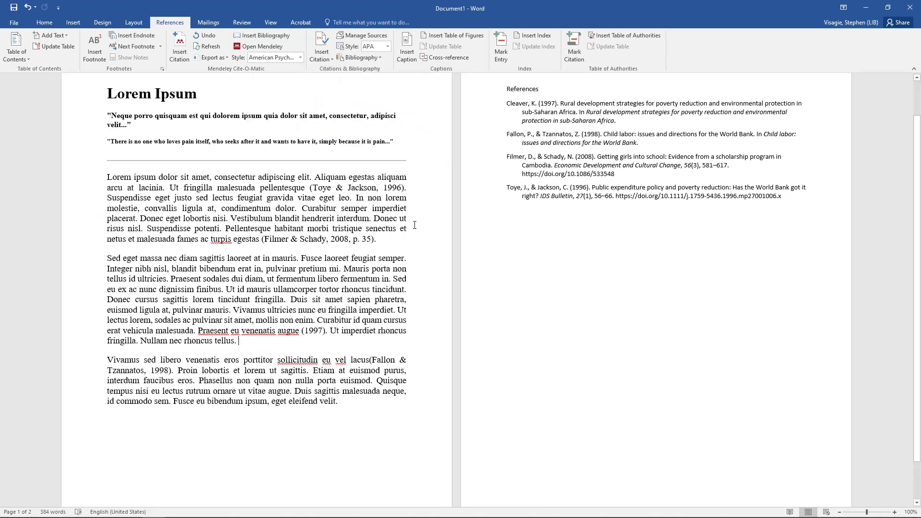